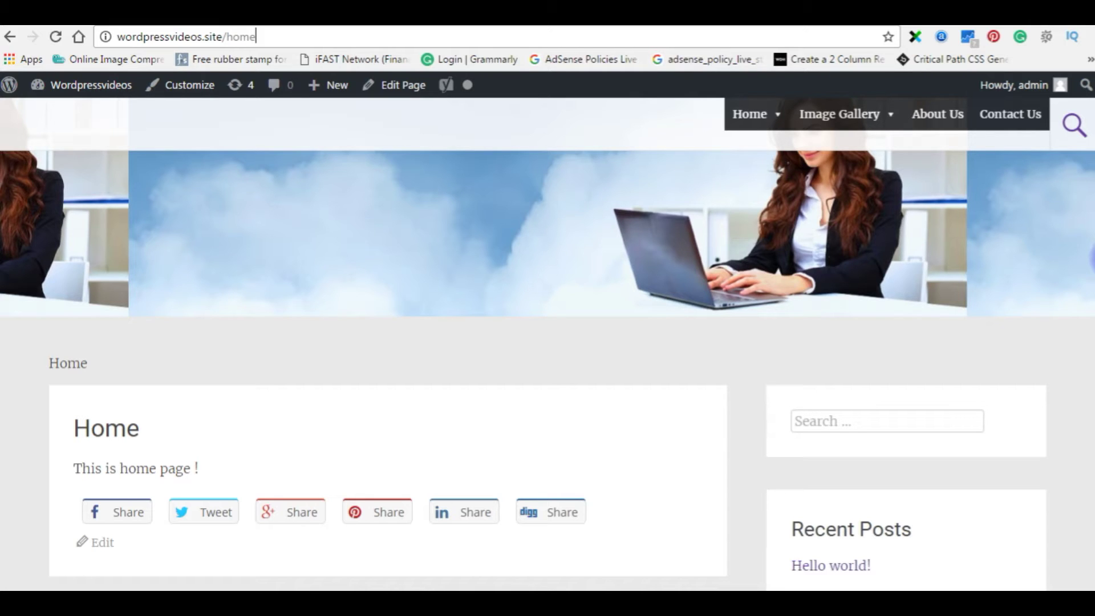
Open the WordPress Blog page from the Home menu and highlight its plain title label
{"action": "mouse_move", "coordinate": [754, 117]}
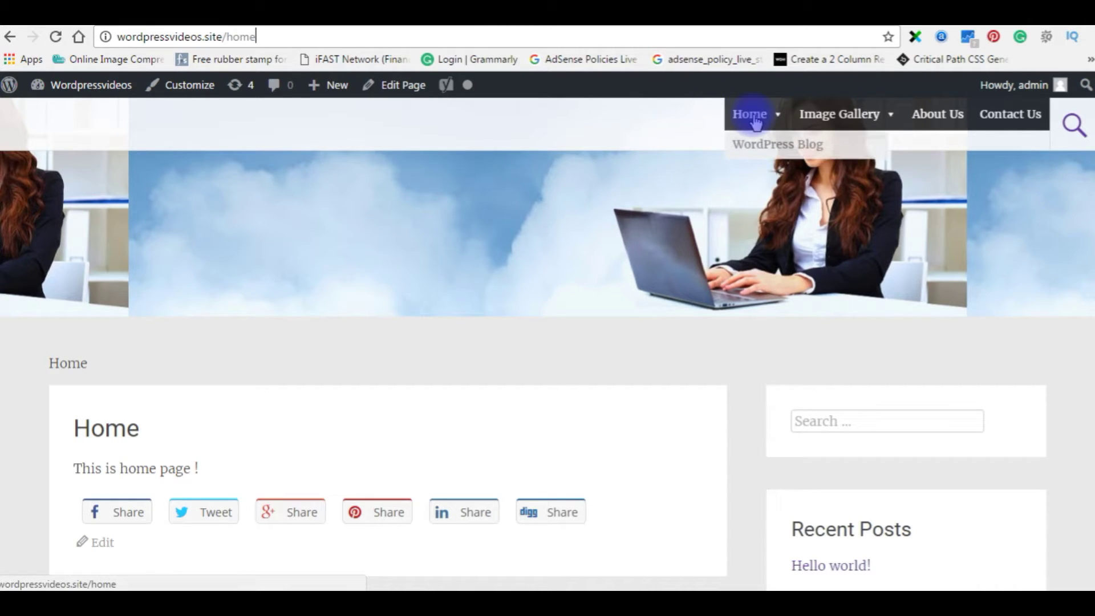
{"action": "left_click", "coordinate": [768, 151]}
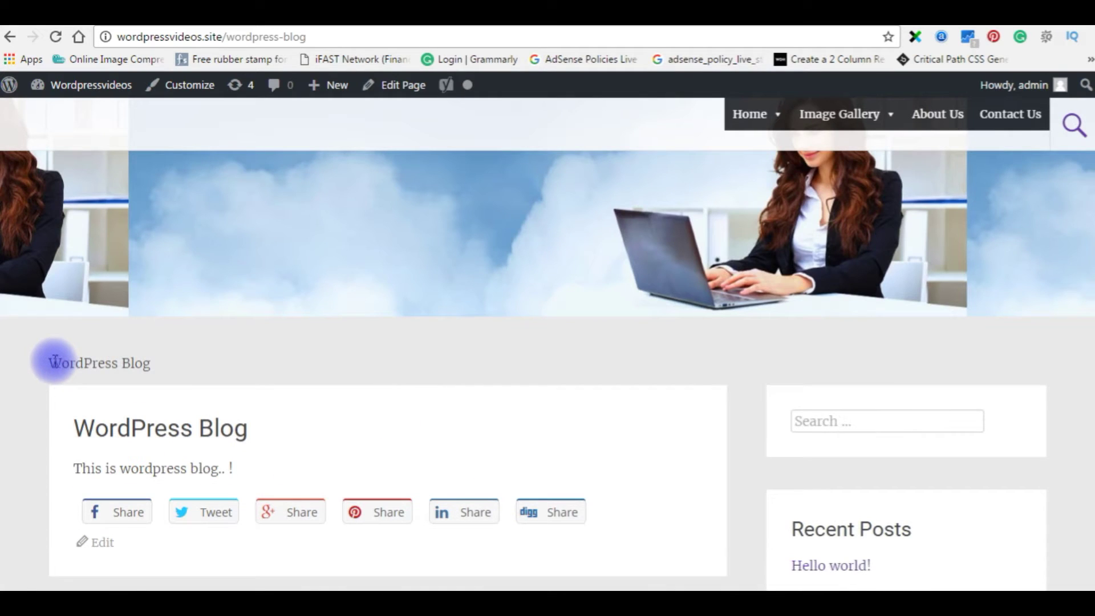
{"action": "left_click_drag", "start_coordinate": [52, 363], "coordinate": [171, 364]}
{"action": "left_click", "coordinate": [175, 371]}
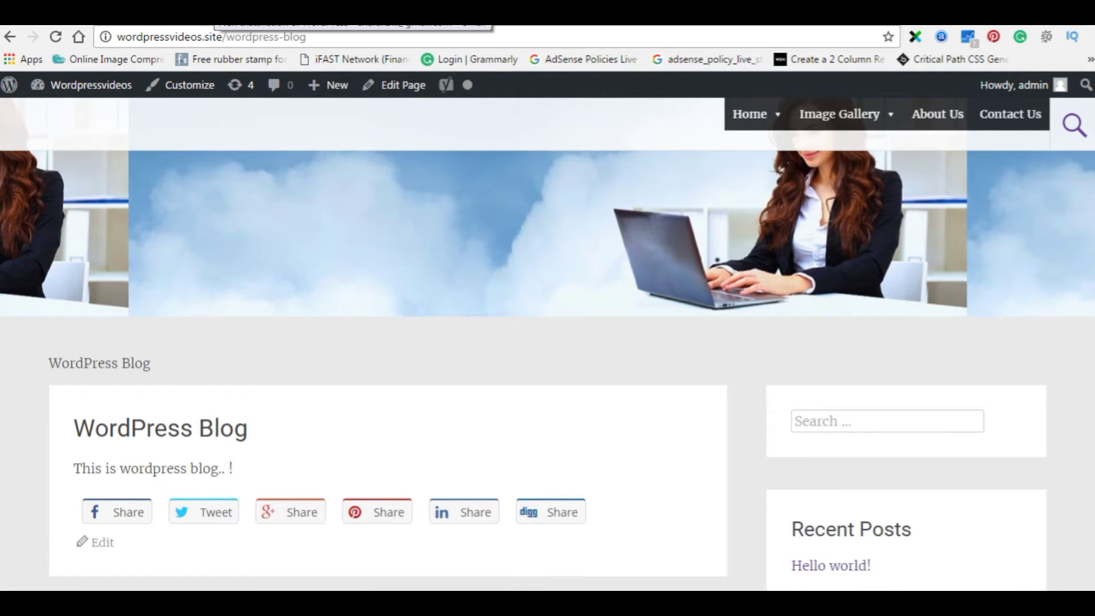
{"action": "left_click", "coordinate": [222, 14]}
Enable breadcrumbs under SEO > Advanced and save, keeping the default » separator
{"action": "left_click", "coordinate": [115, 15]}
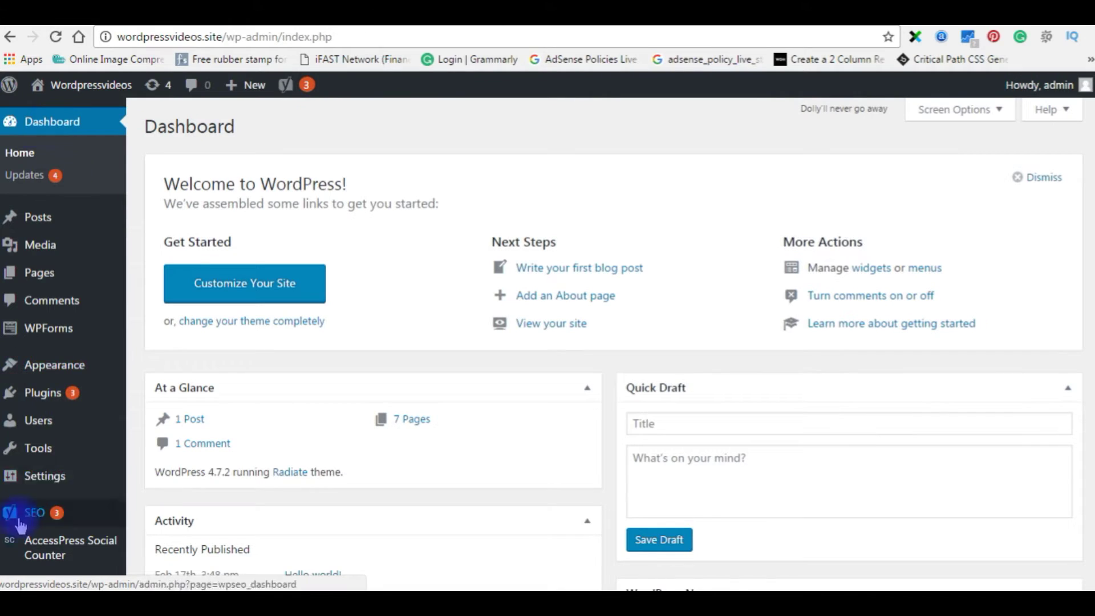
{"action": "mouse_move", "coordinate": [30, 524]}
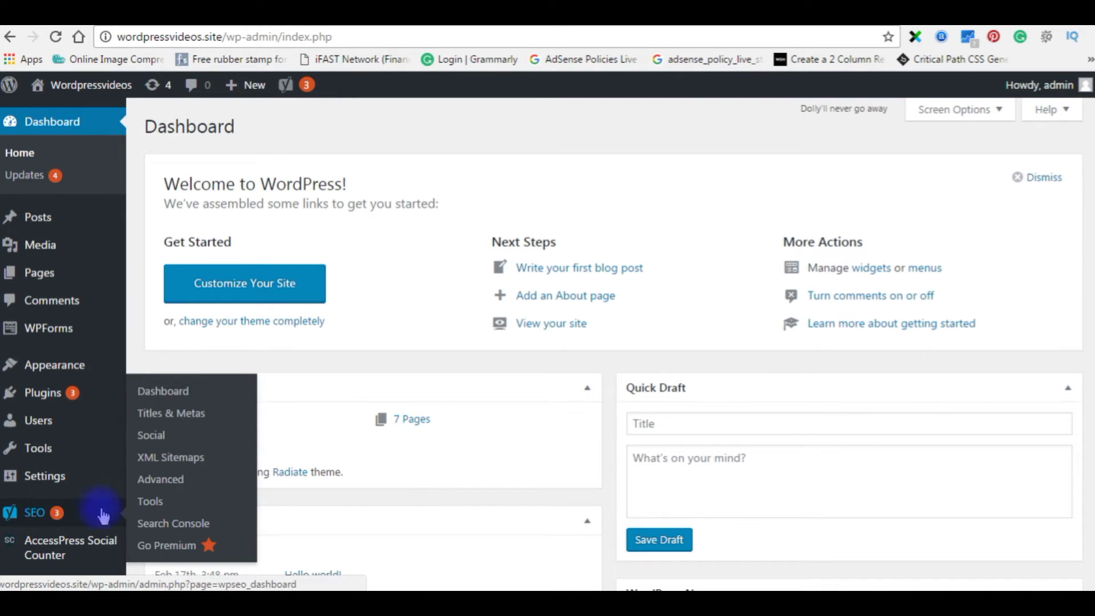
{"action": "left_click", "coordinate": [176, 485]}
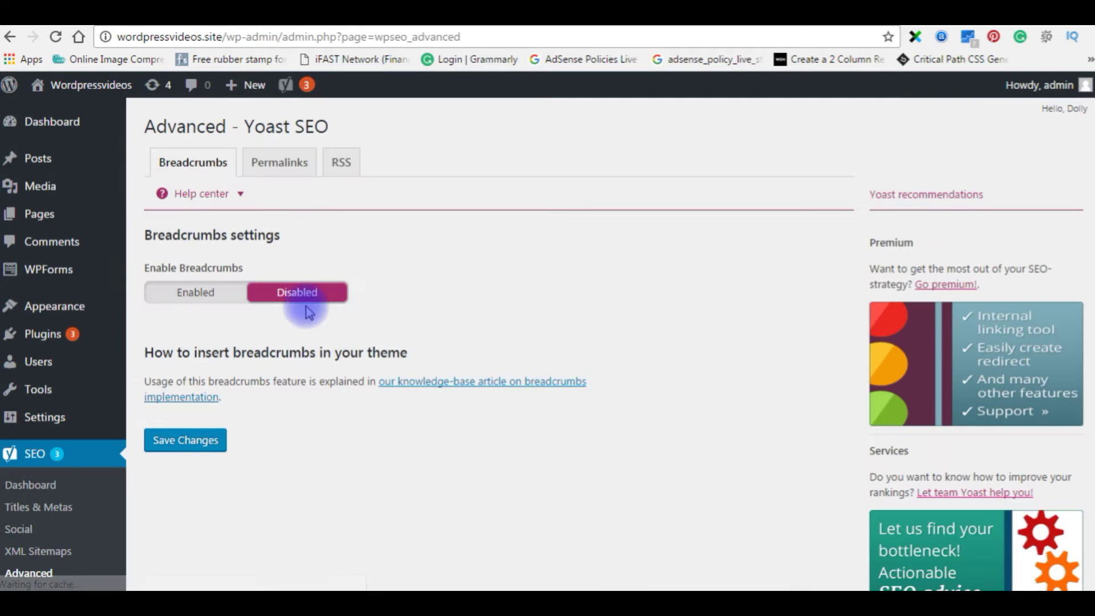
{"action": "left_click_drag", "start_coordinate": [146, 234], "coordinate": [306, 232]}
{"action": "left_click", "coordinate": [180, 302]}
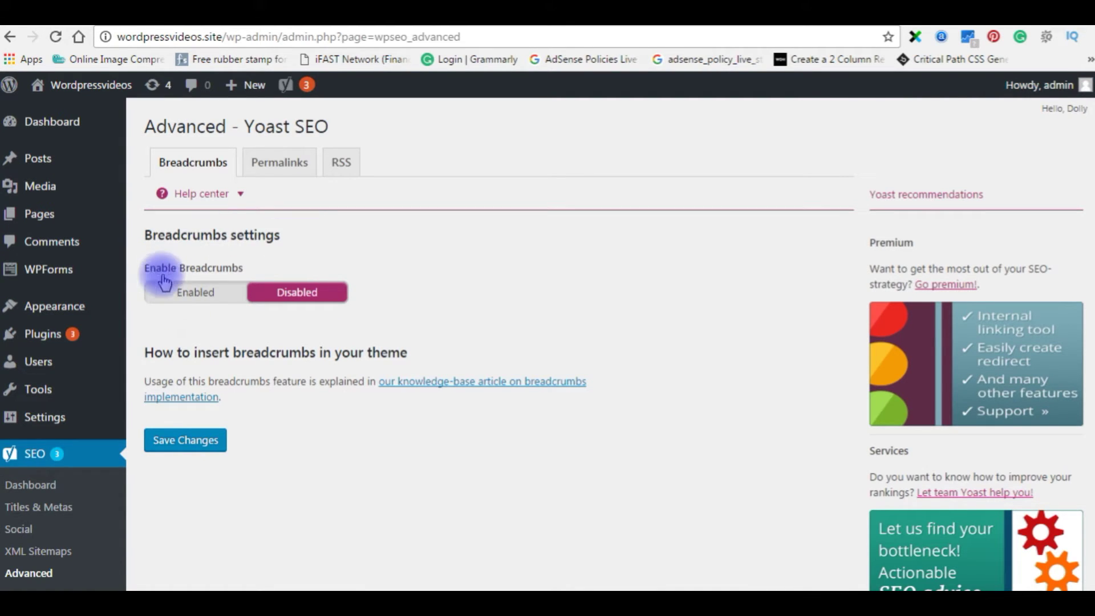
{"action": "left_click", "coordinate": [192, 297]}
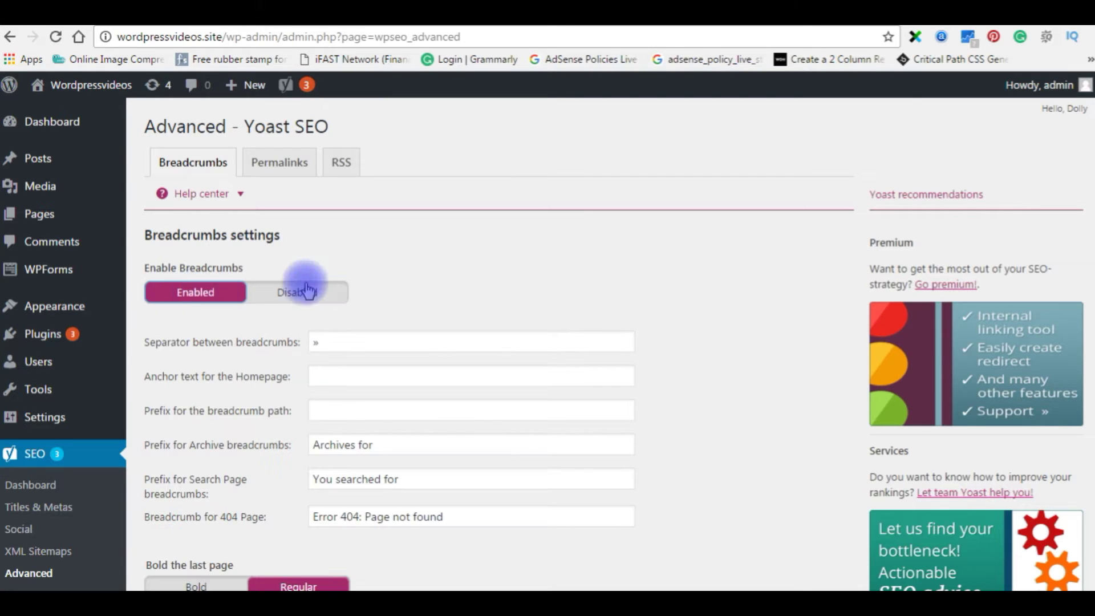
{"action": "scroll", "coordinate": [362, 257], "scroll_direction": "down", "scroll_amount": 1}
{"action": "scroll", "coordinate": [362, 268], "scroll_direction": "down", "scroll_amount": 6}
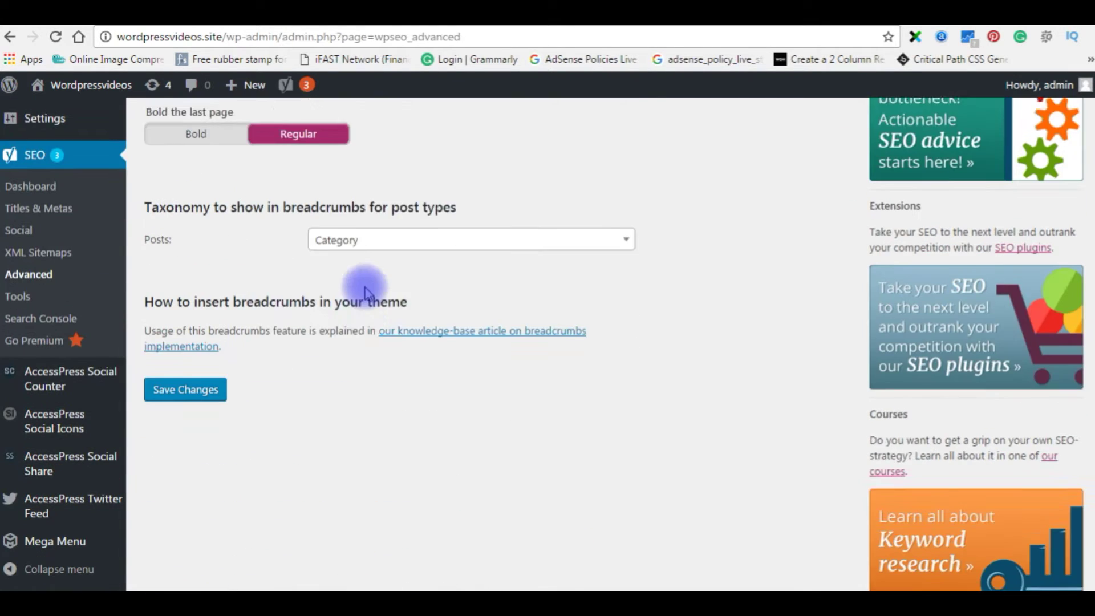
{"action": "left_click", "coordinate": [188, 357]}
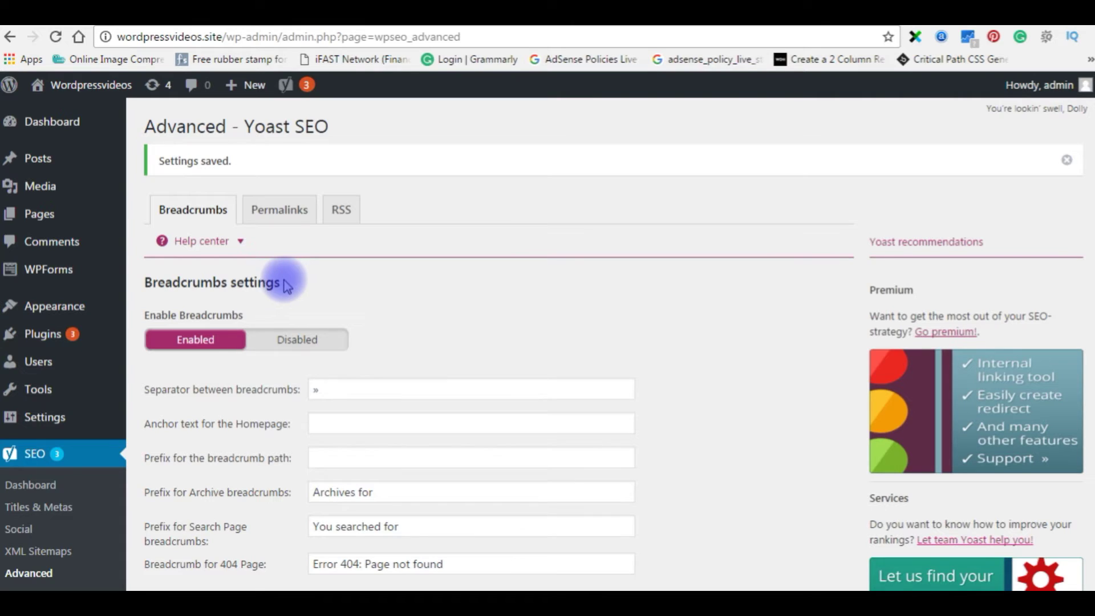
Load the Radiate theme's header.php in the theme editor with the cursor at the code's end
{"action": "mouse_move", "coordinate": [52, 283]}
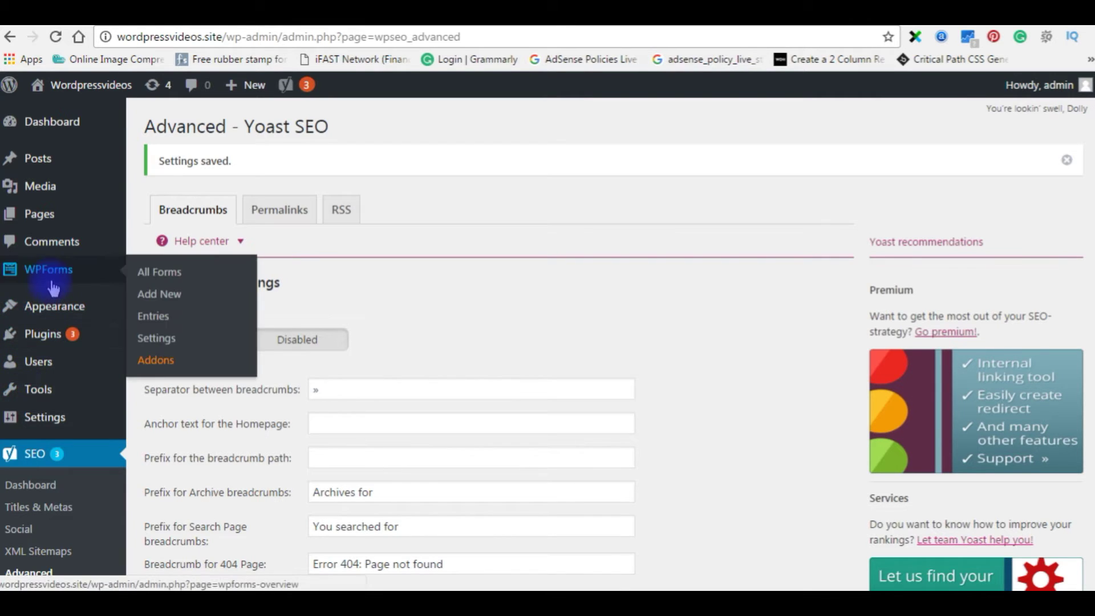
{"action": "mouse_move", "coordinate": [49, 312]}
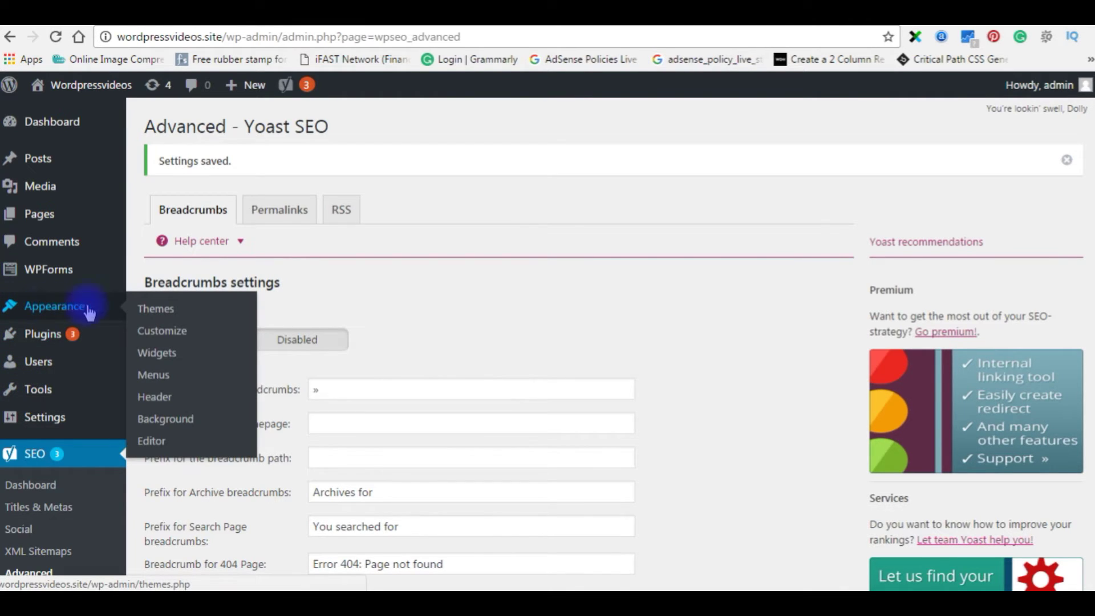
{"action": "left_click", "coordinate": [151, 441]}
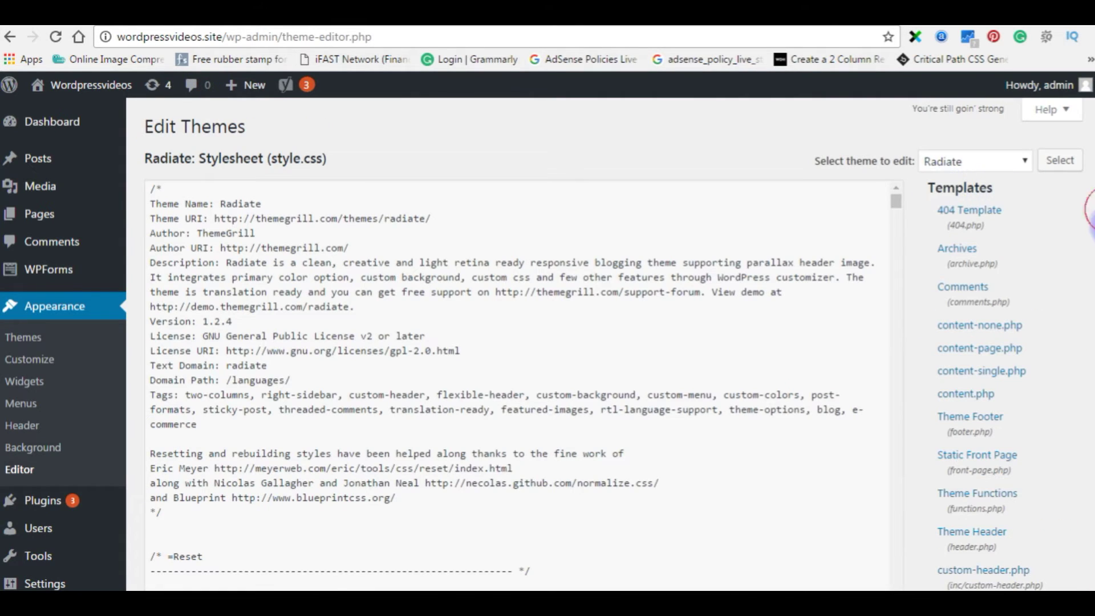
{"action": "scroll", "coordinate": [1088, 211], "scroll_direction": "down", "scroll_amount": 3}
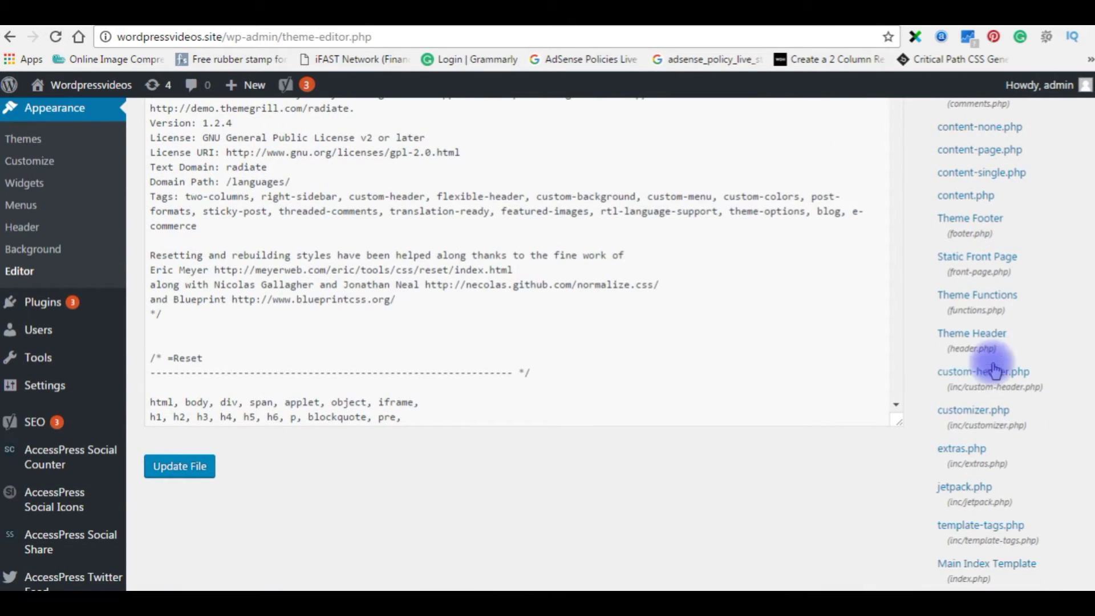
{"action": "left_click", "coordinate": [964, 345]}
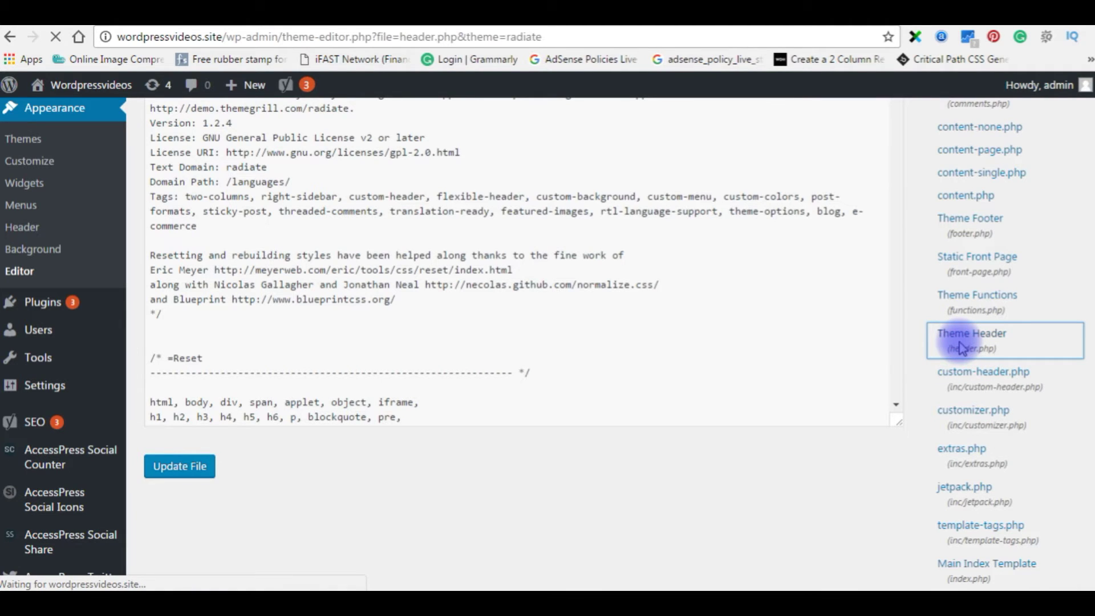
{"action": "left_click_drag", "start_coordinate": [899, 367], "coordinate": [901, 379]}
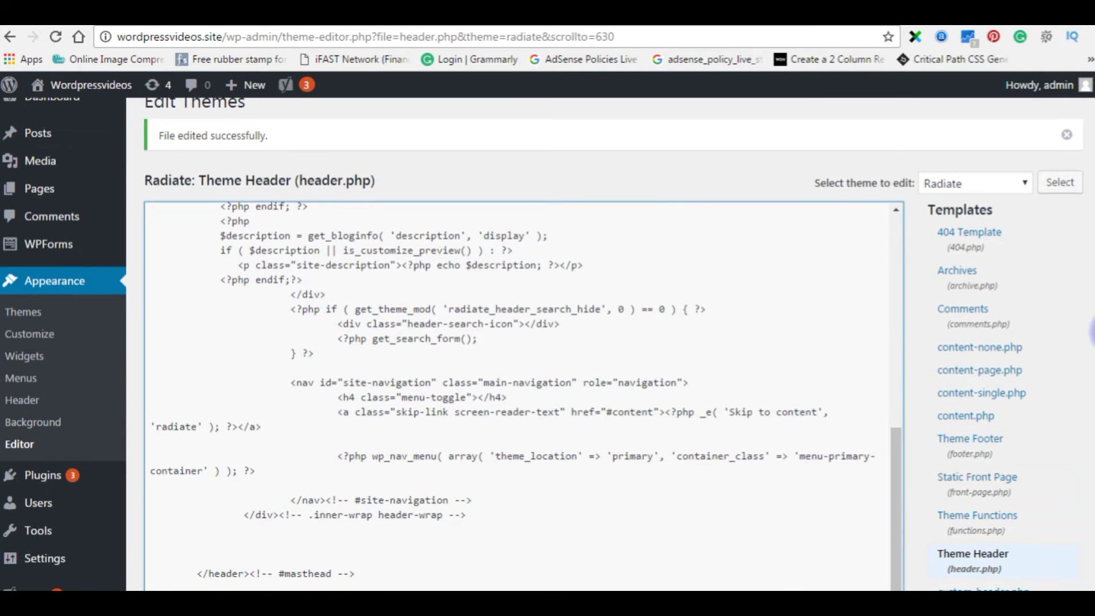
{"action": "scroll", "coordinate": [513, 342], "scroll_direction": "down", "scroll_amount": 3}
{"action": "left_click", "coordinate": [398, 431]}
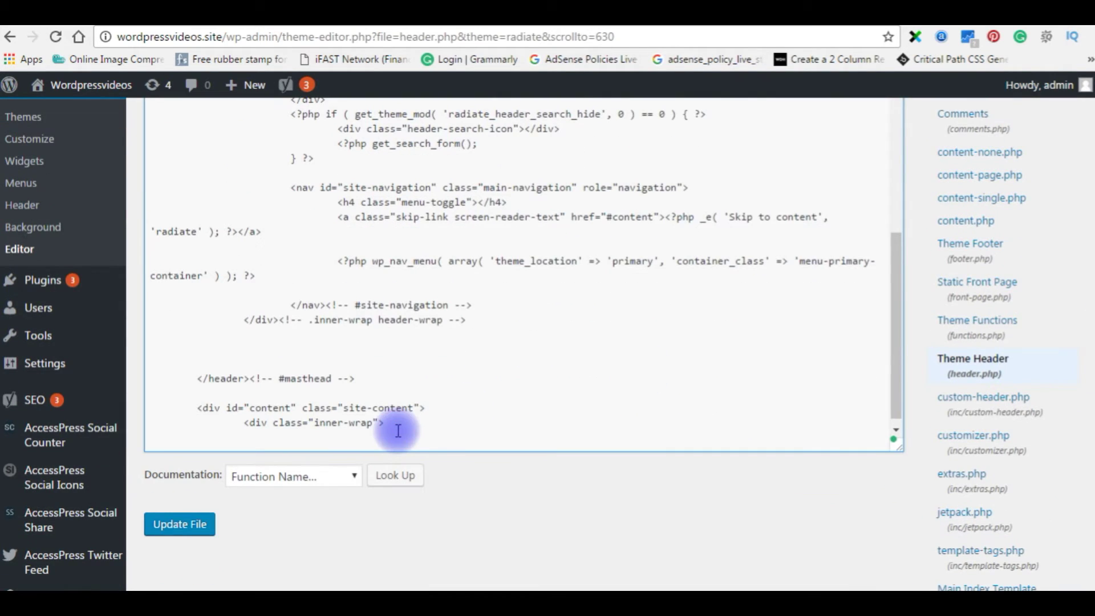
Paste the Yoast breadcrumb snippet on a new line at the end of header.php and update the file
{"action": "key", "text": "Return"}
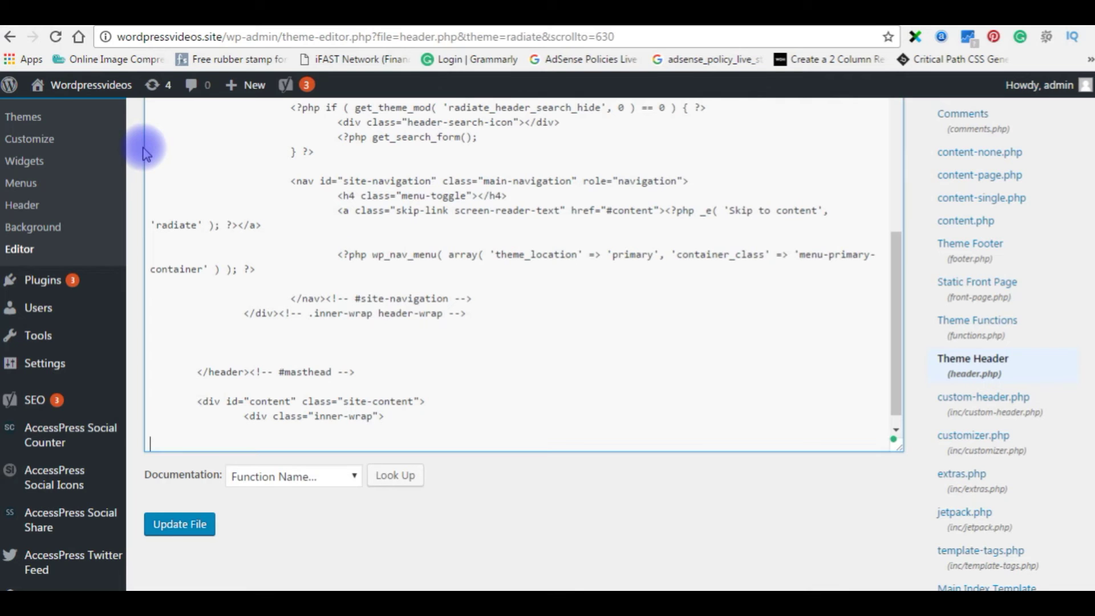
{"action": "type", "text": "<?php if ( function_exists('yoast_breadcrumb') ) {yoast_breadcrumb('<p id=\"breadcrumbs\">','</p>');} ?>"}
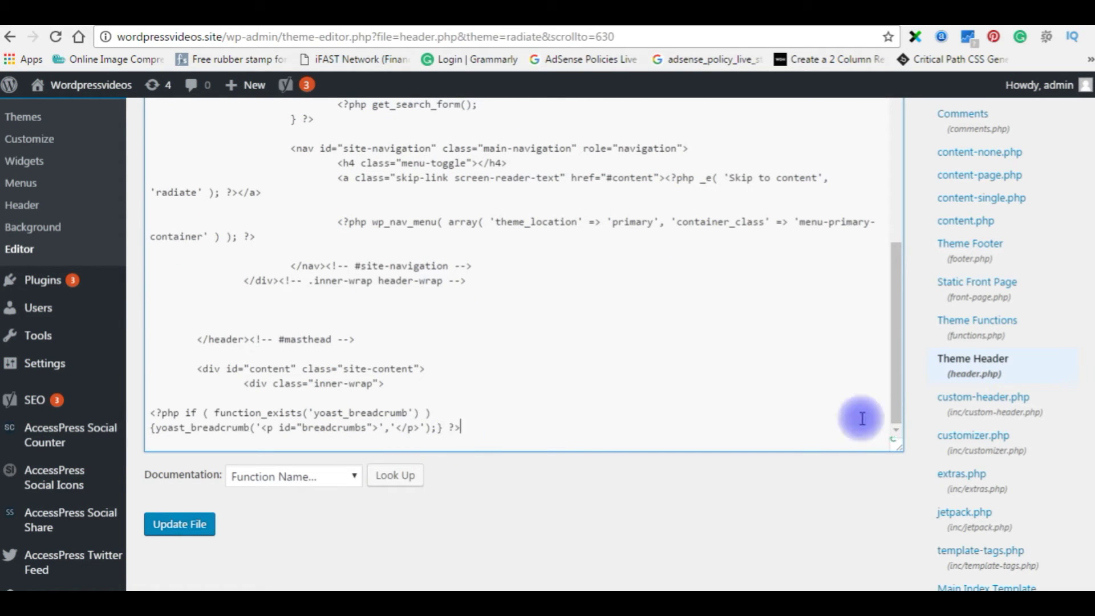
{"action": "left_click", "coordinate": [176, 524]}
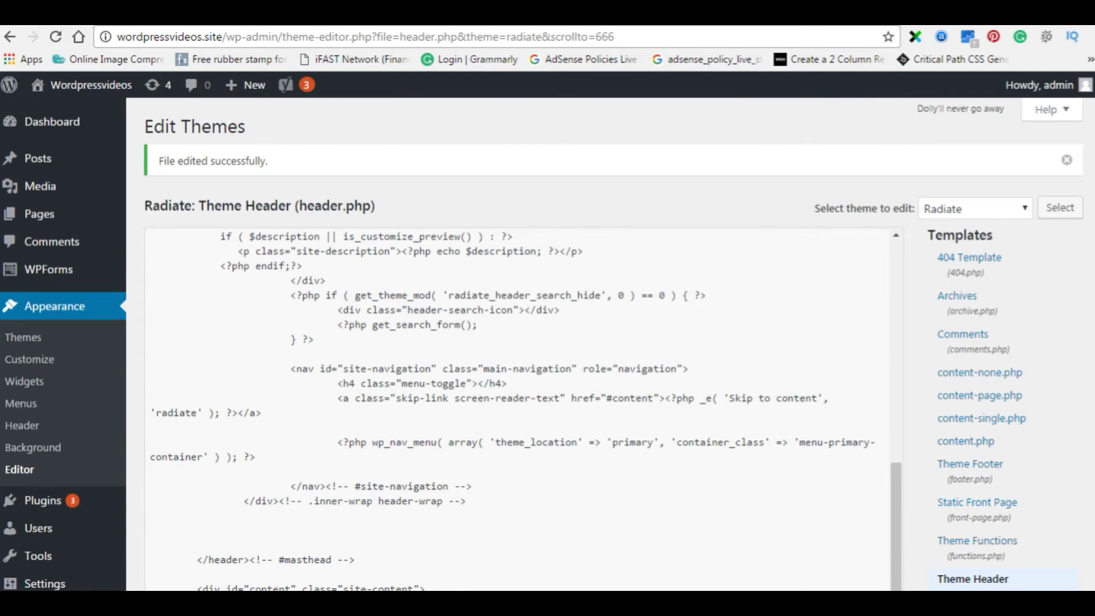
{"action": "key", "text": "alt+Left"}
{"action": "triple_click", "coordinate": [188, 440]}
Check the 'Image Gallery » images 1' breadcrumb on the images 1 page
{"action": "mouse_move", "coordinate": [843, 117]}
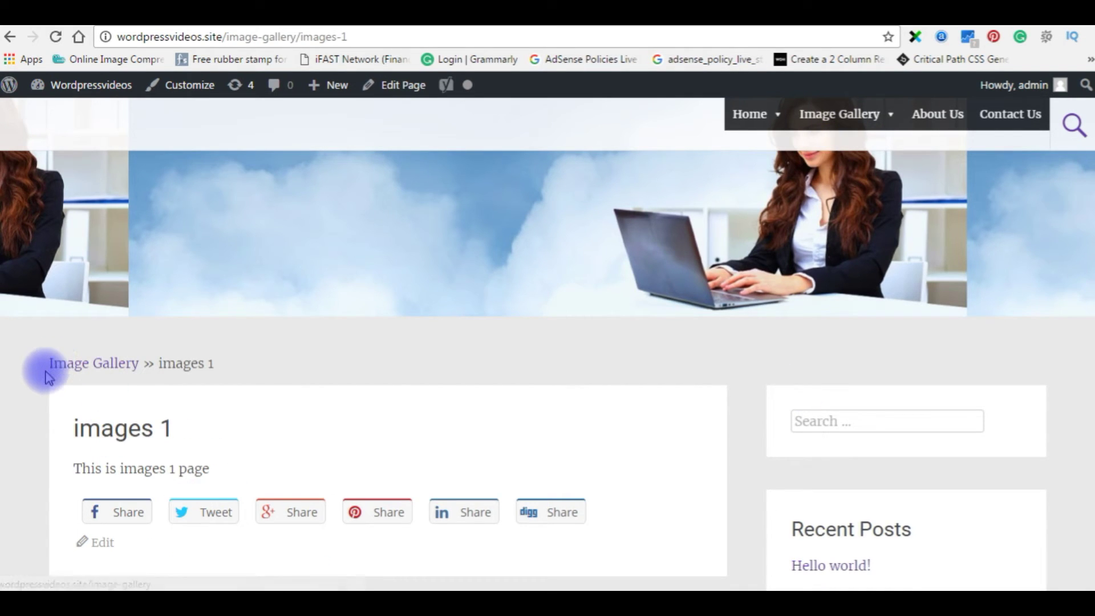
{"action": "left_click_drag", "start_coordinate": [41, 367], "coordinate": [234, 374]}
{"action": "left_click", "coordinate": [234, 374]}
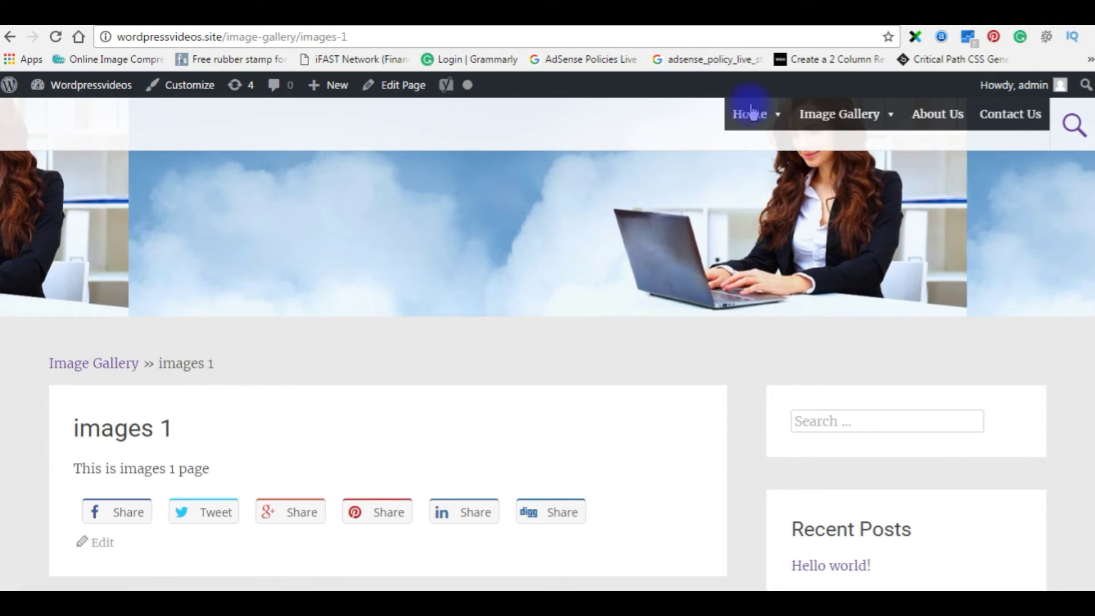
Open the WordPress Blog page and note its single-item breadcrumb trail
{"action": "mouse_move", "coordinate": [752, 116]}
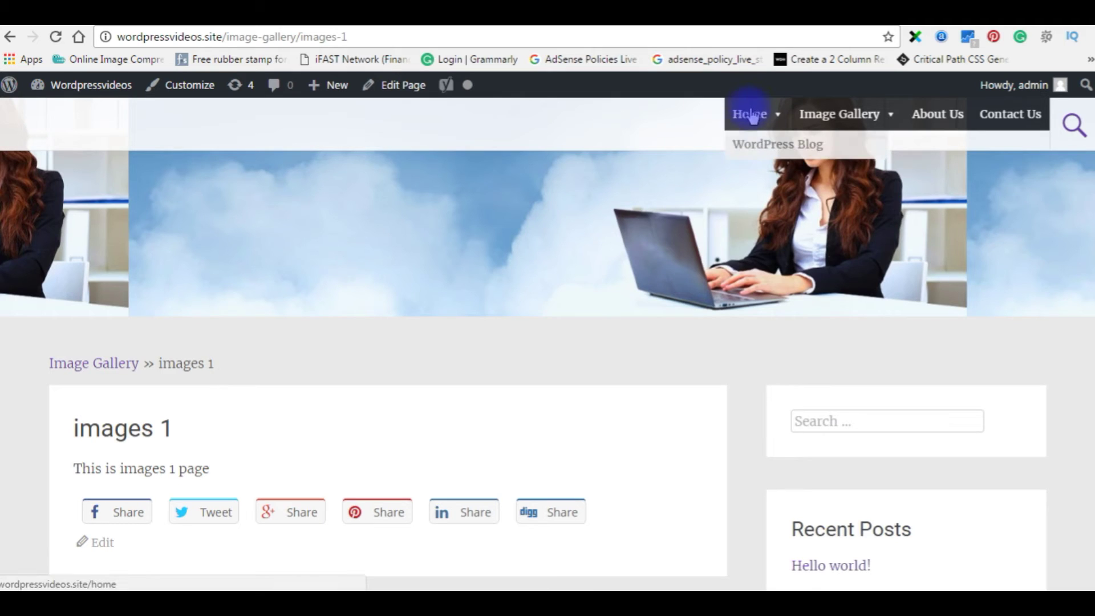
{"action": "left_click", "coordinate": [752, 147]}
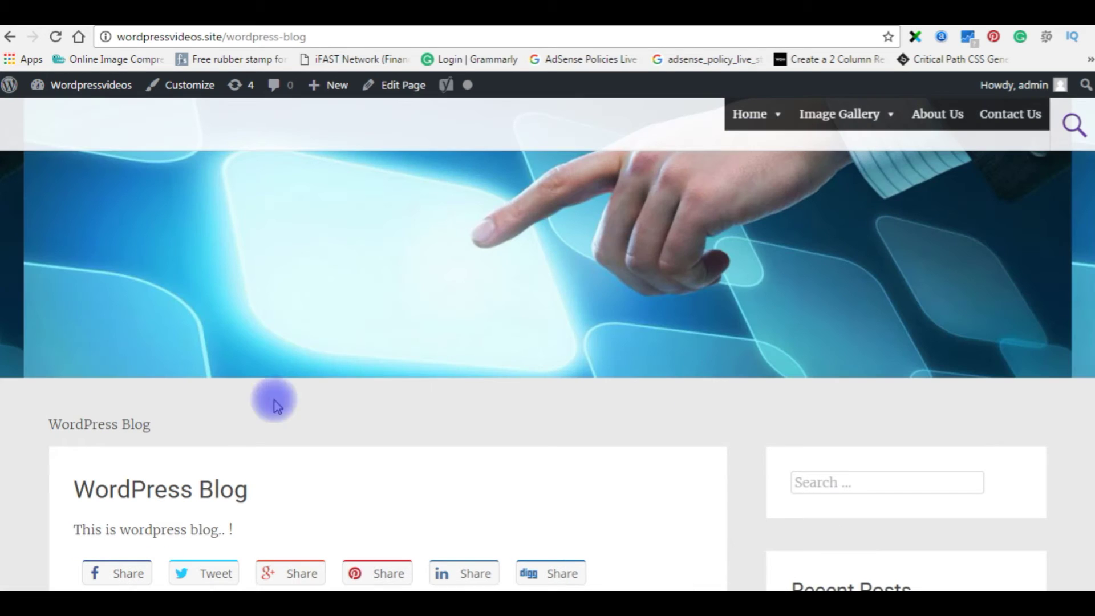
{"action": "left_click_drag", "start_coordinate": [52, 423], "coordinate": [192, 427]}
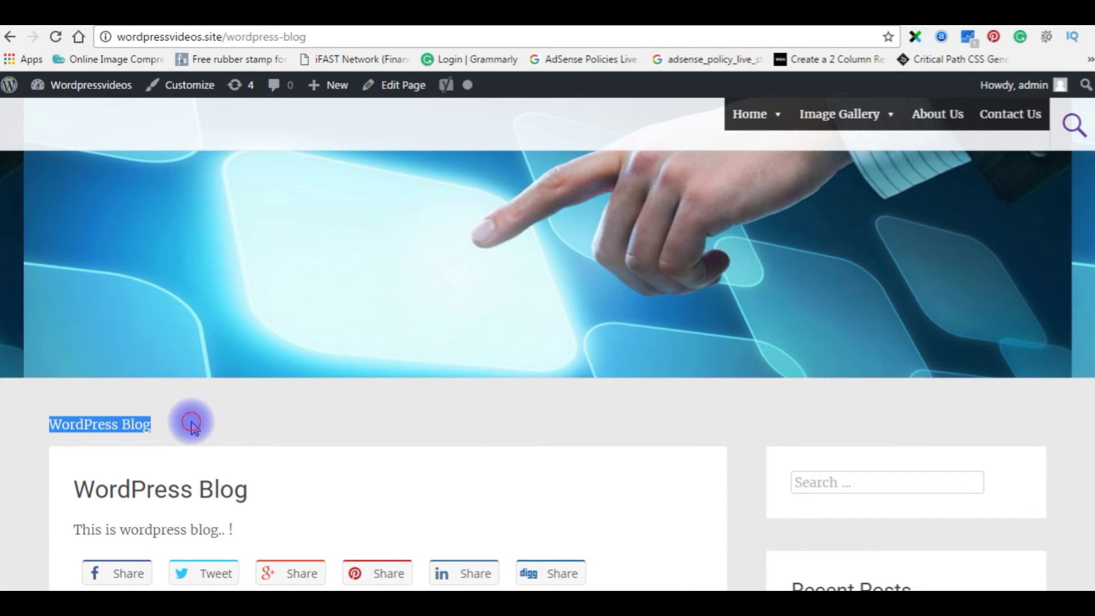
{"action": "left_click", "coordinate": [192, 425]}
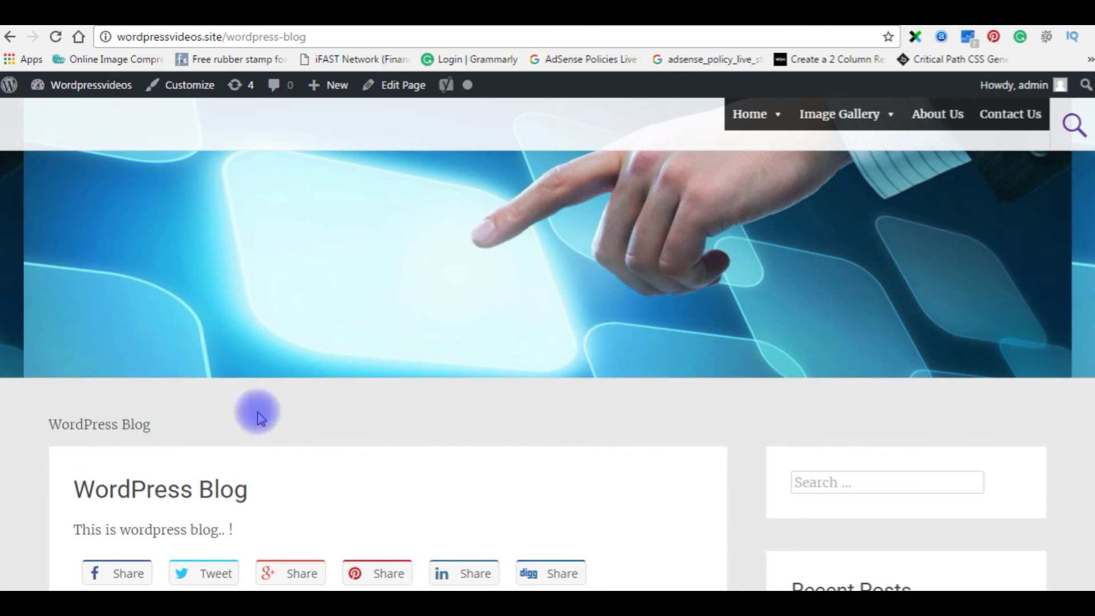
{"action": "left_click", "coordinate": [297, 24]}
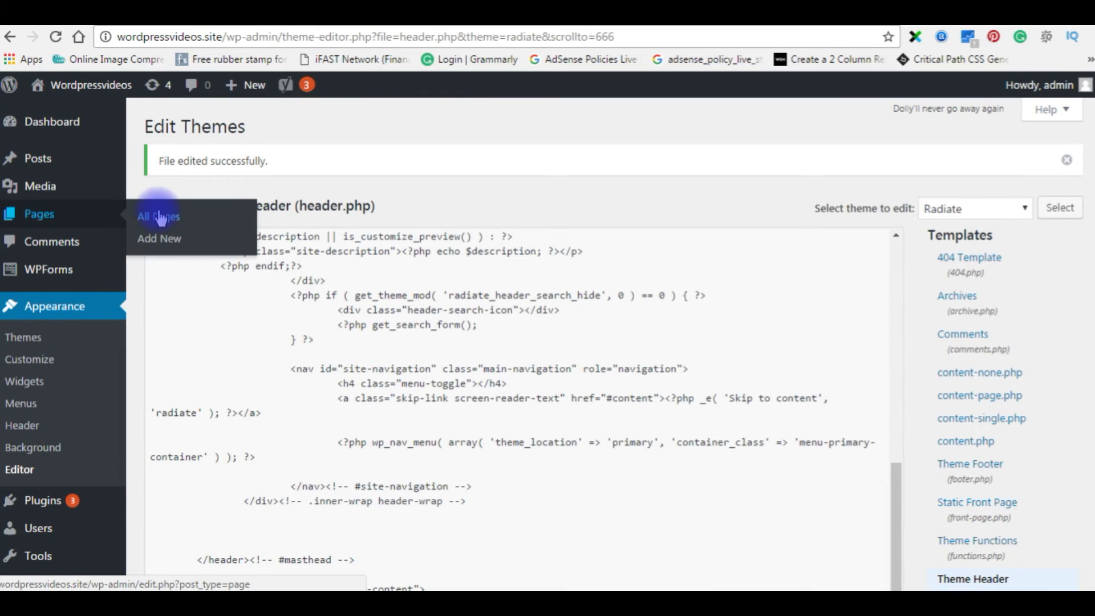
Set the WordPress Blog page's parent to Home in Page Attributes and update it
{"action": "left_click", "coordinate": [160, 216]}
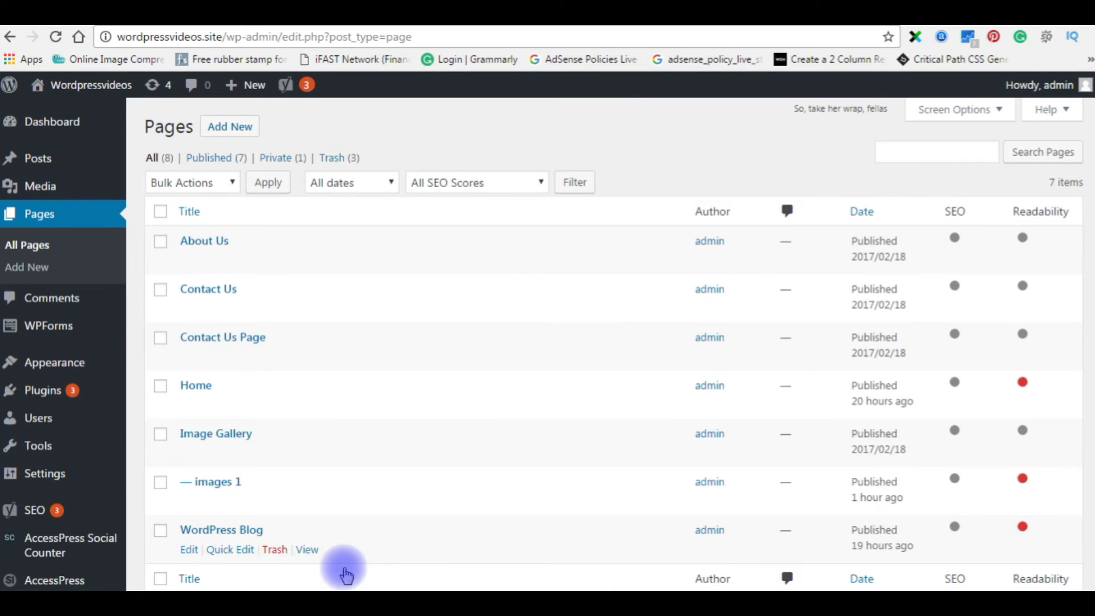
{"action": "mouse_move", "coordinate": [194, 557]}
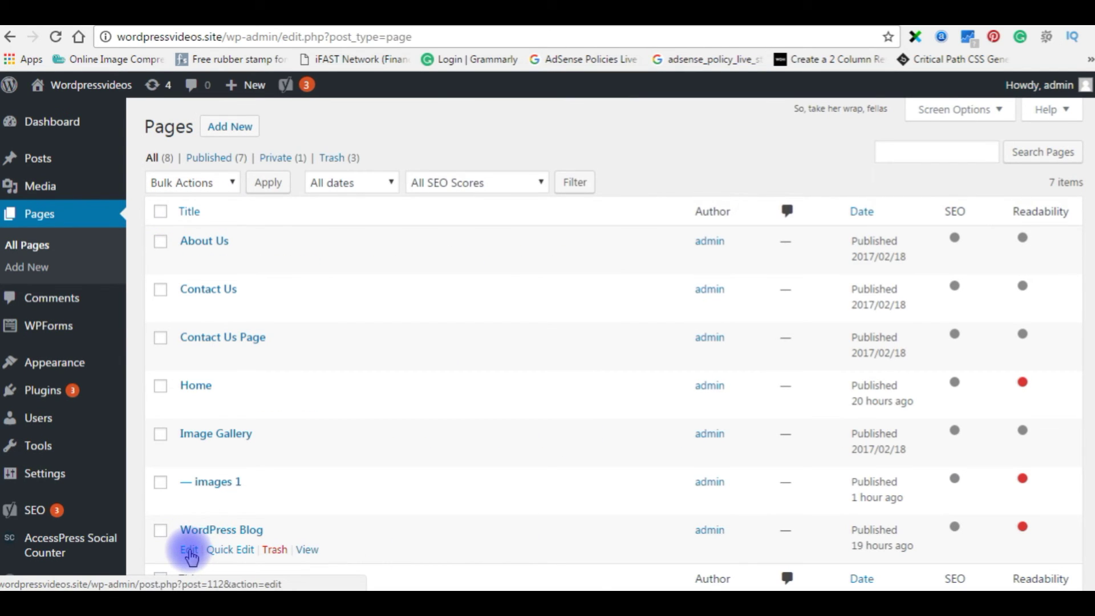
{"action": "left_click", "coordinate": [190, 551]}
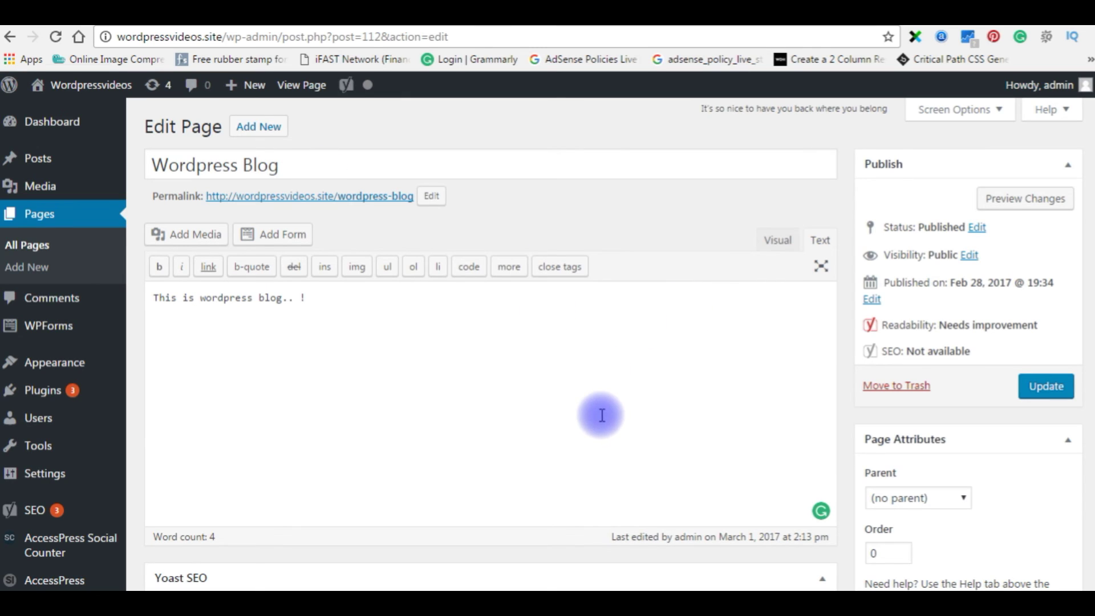
{"action": "left_click", "coordinate": [955, 505]}
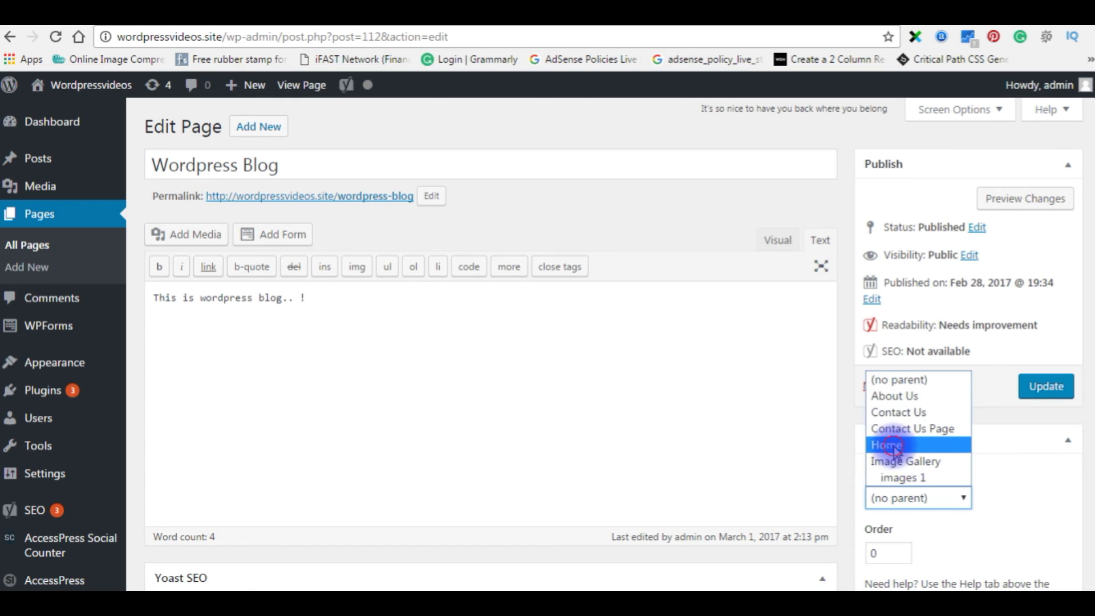
{"action": "left_click", "coordinate": [895, 445]}
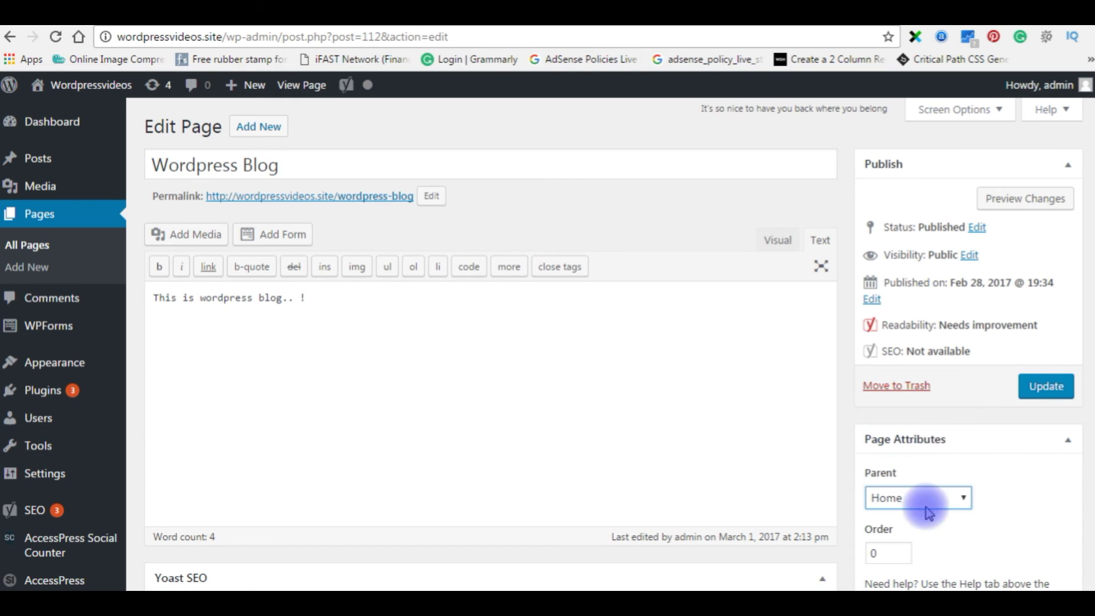
{"action": "left_click", "coordinate": [1035, 394]}
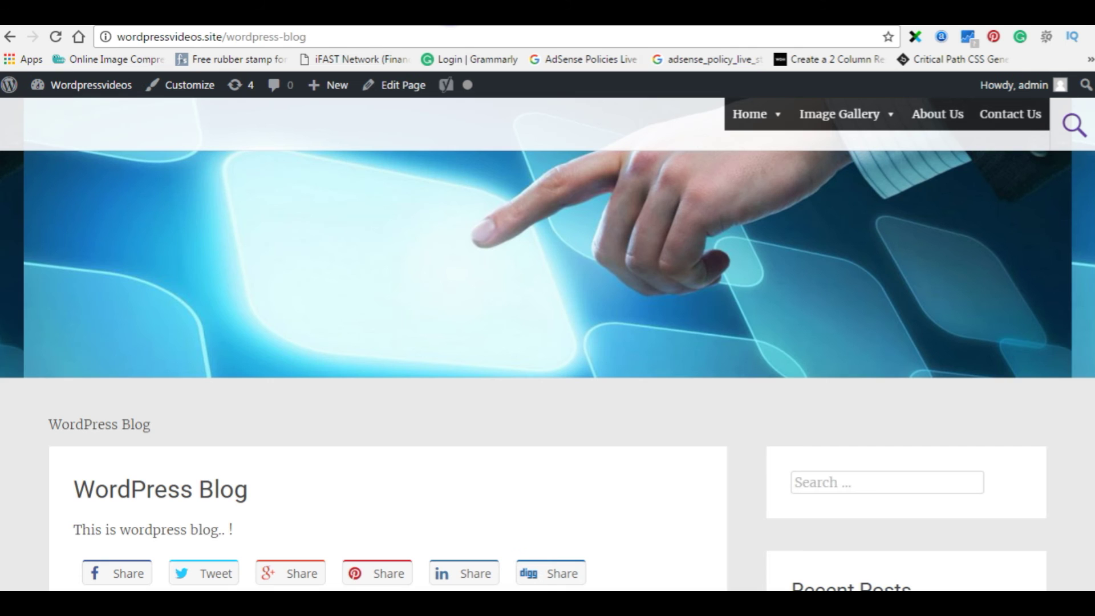
Reload the WordPress Blog page to confirm the breadcrumb reads 'Home » WordPress Blog'
{"action": "left_click", "coordinate": [57, 38]}
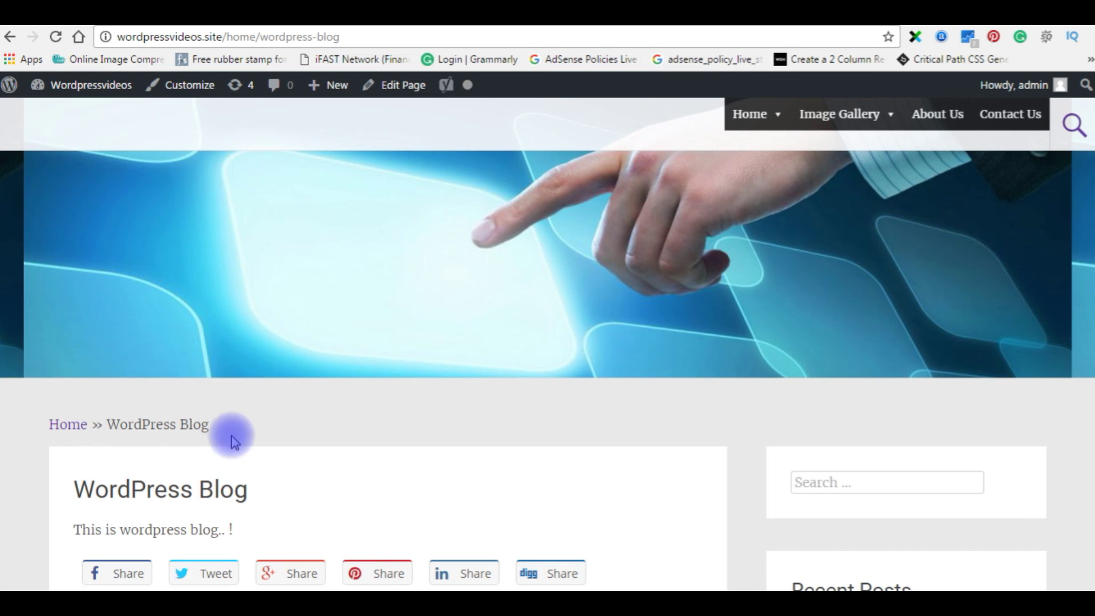
{"action": "key", "text": "F5"}
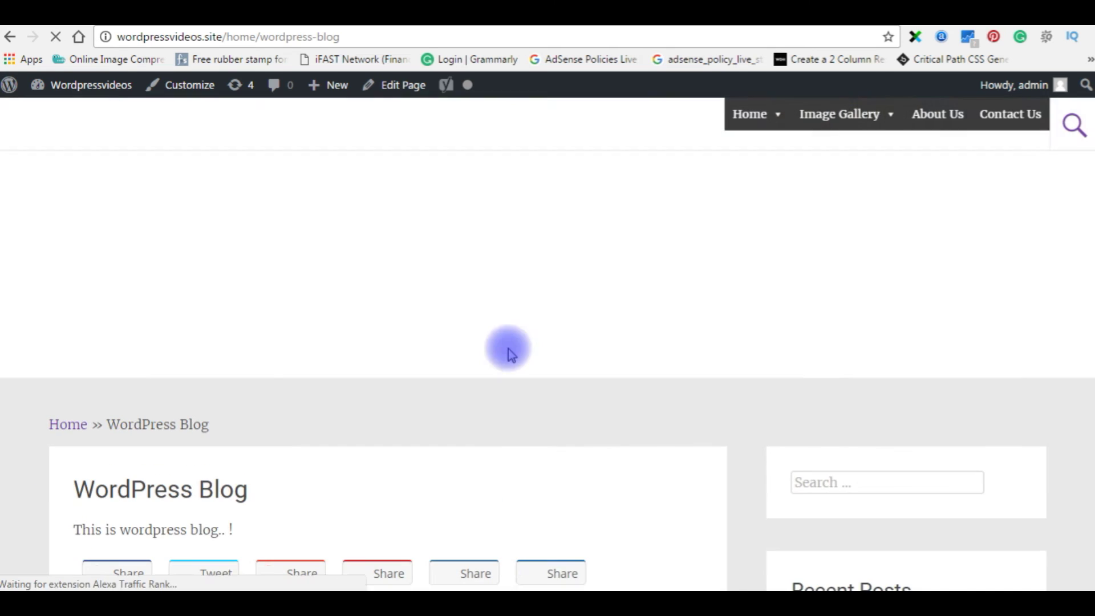
{"action": "mouse_move", "coordinate": [771, 150]}
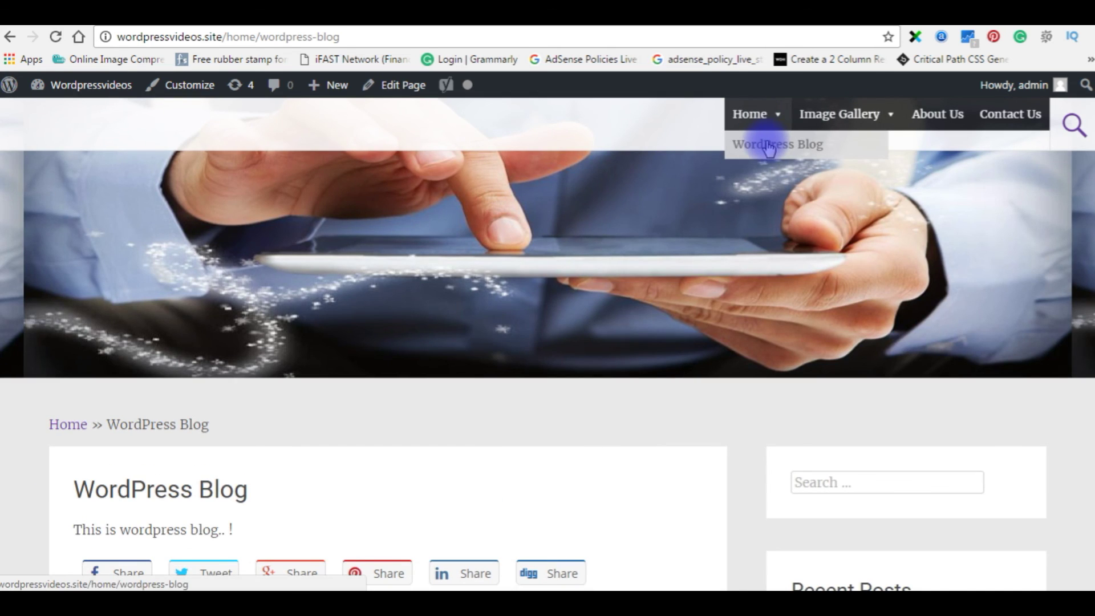